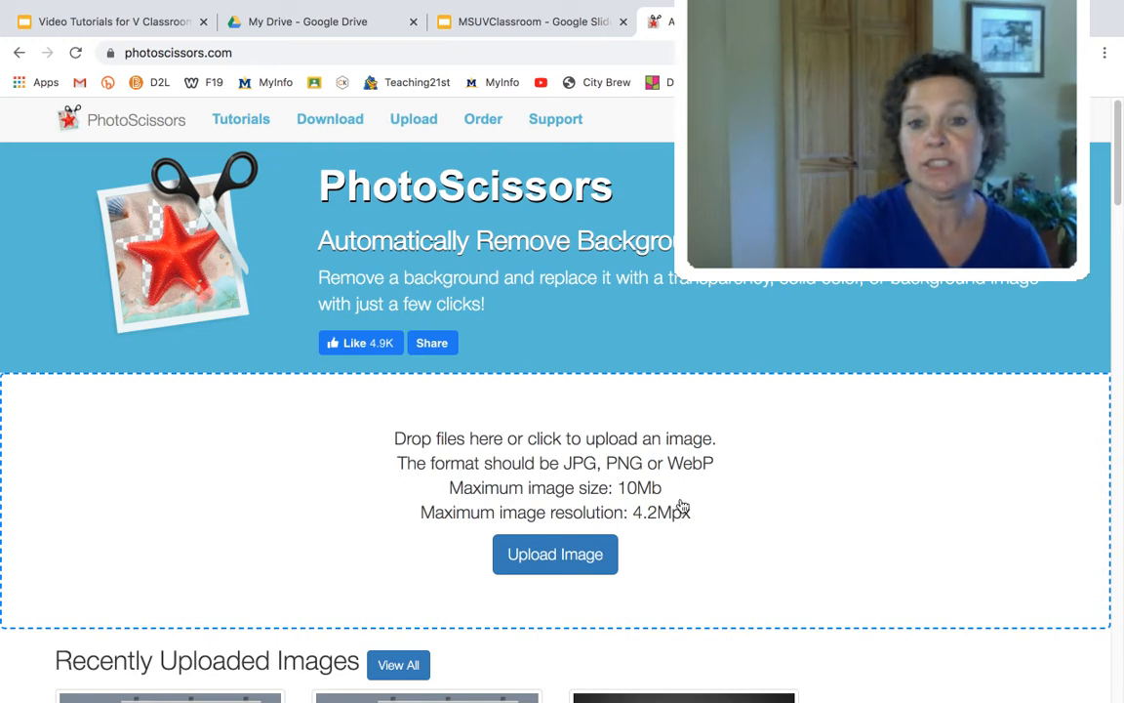
Upload the image school-4560861_960_720.jpg from the vclassroom folder for background removal
left_click(557, 554)
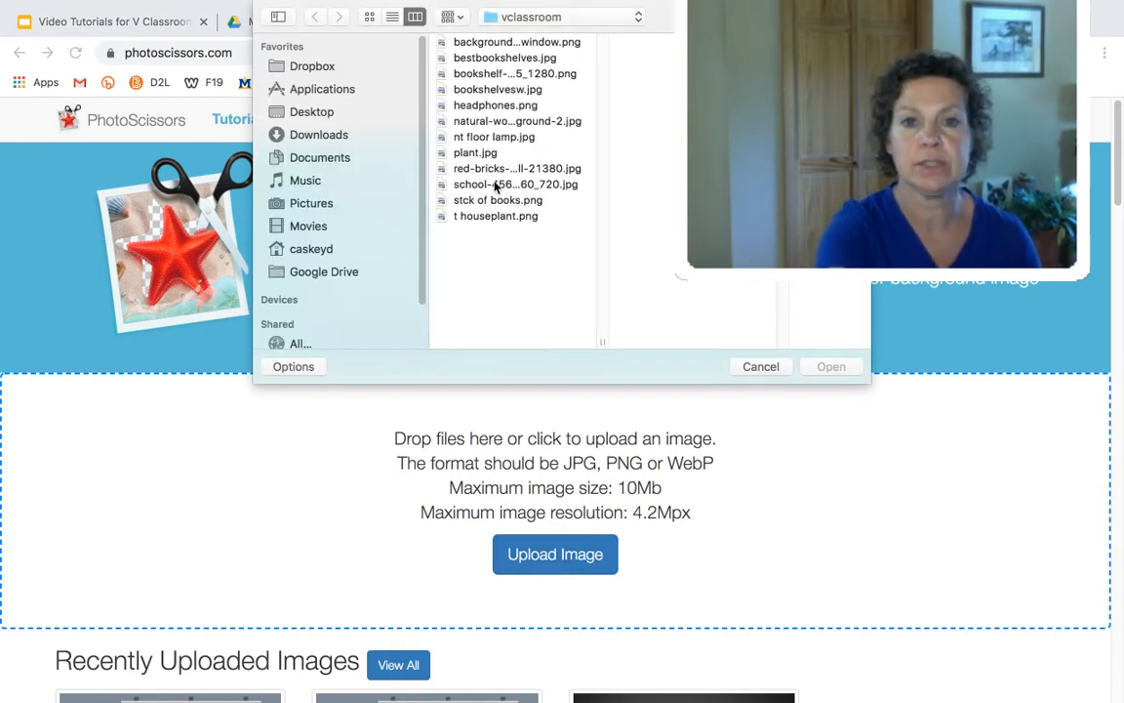
left_click(500, 183)
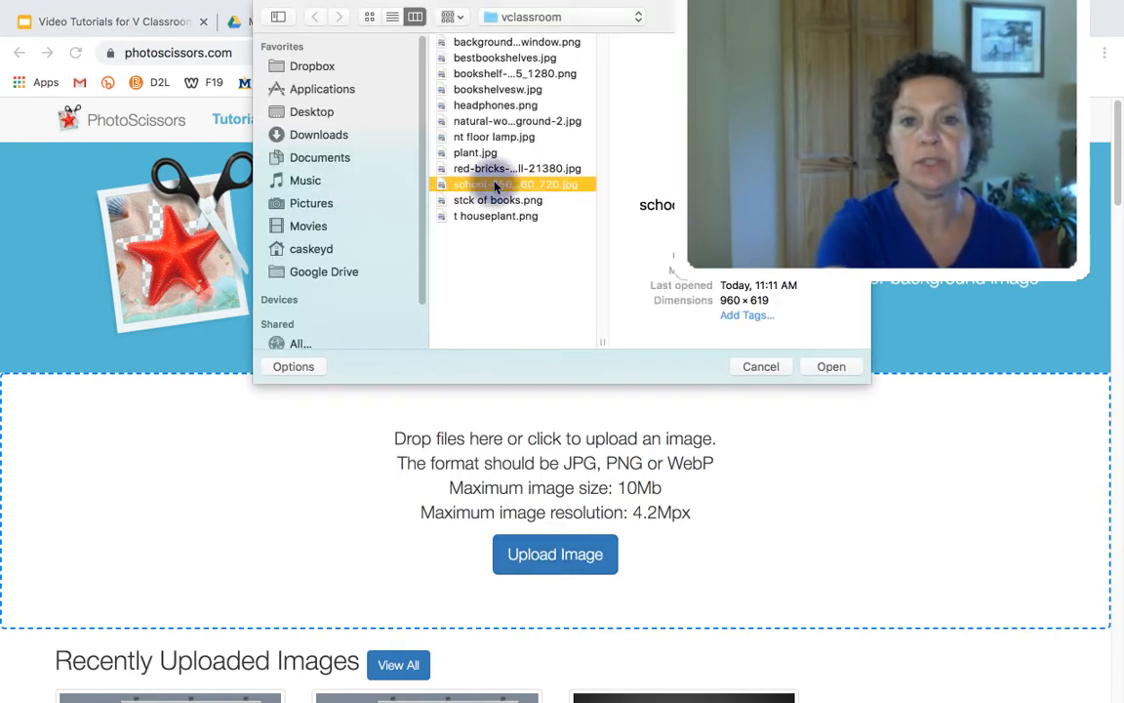
left_click(831, 367)
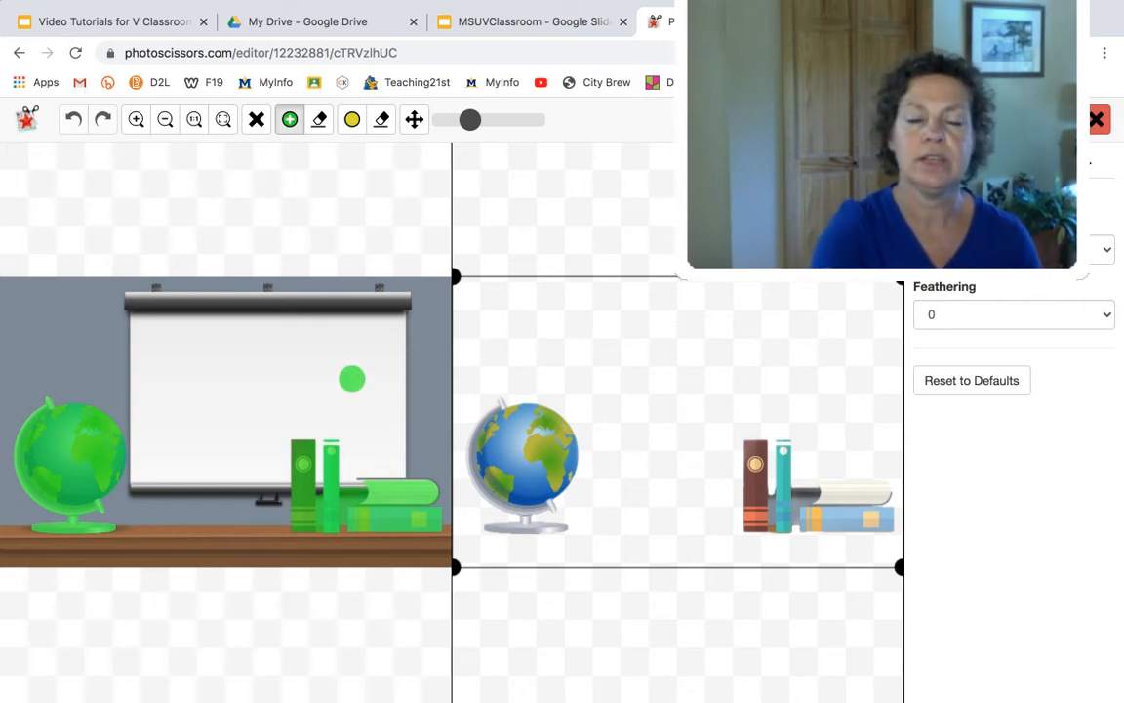
Enlarge the brush and erase the green foreground marking from all the books, keeping only the globe marked
left_click(320, 120)
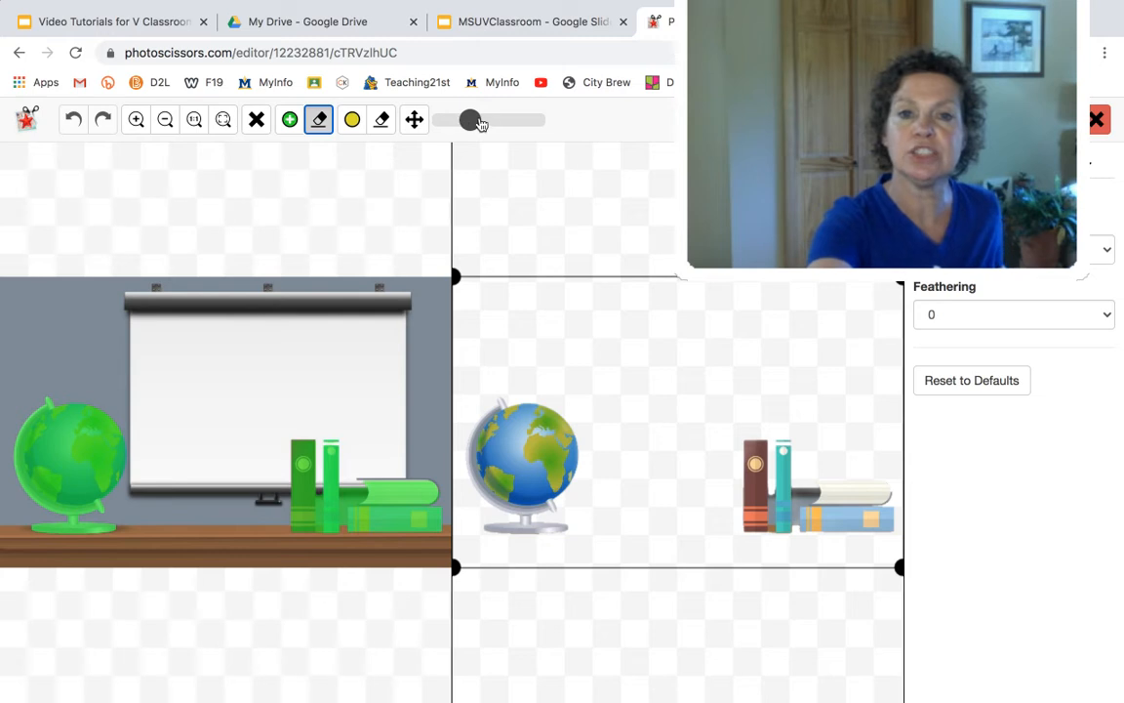
left_click_drag(471, 120, 522, 120)
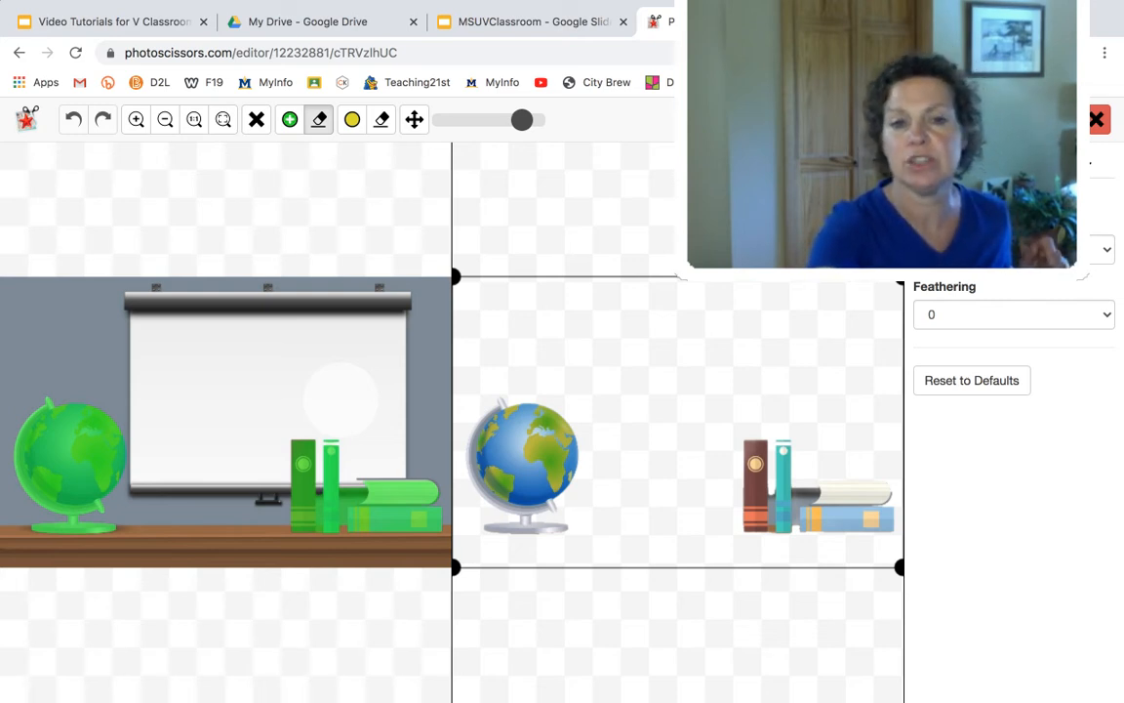
mouse_move(311, 392)
left_mouse_down()
mouse_move(309, 521)
mouse_move(330, 525)
mouse_move(332, 480)
left_mouse_up()
mouse_move(367, 433)
left_mouse_down()
mouse_move(376, 501)
mouse_move(414, 501)
left_mouse_up()
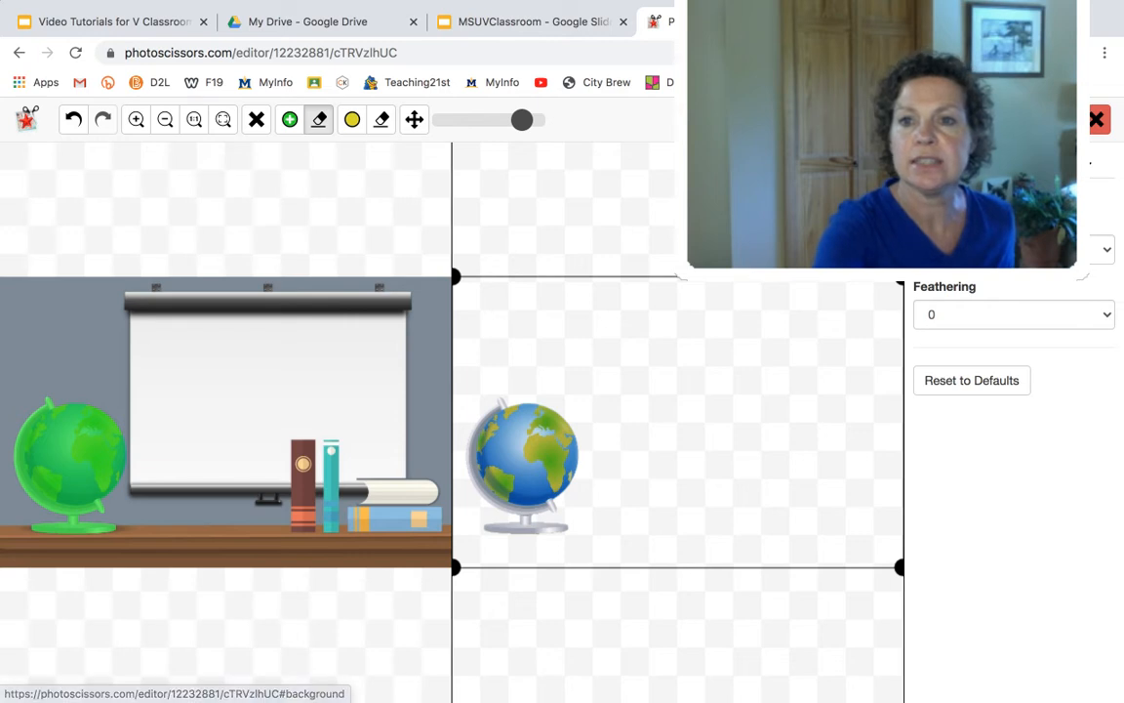
Download the globe cutout in low resolution and open the downloaded PNG file
left_click(1059, 119)
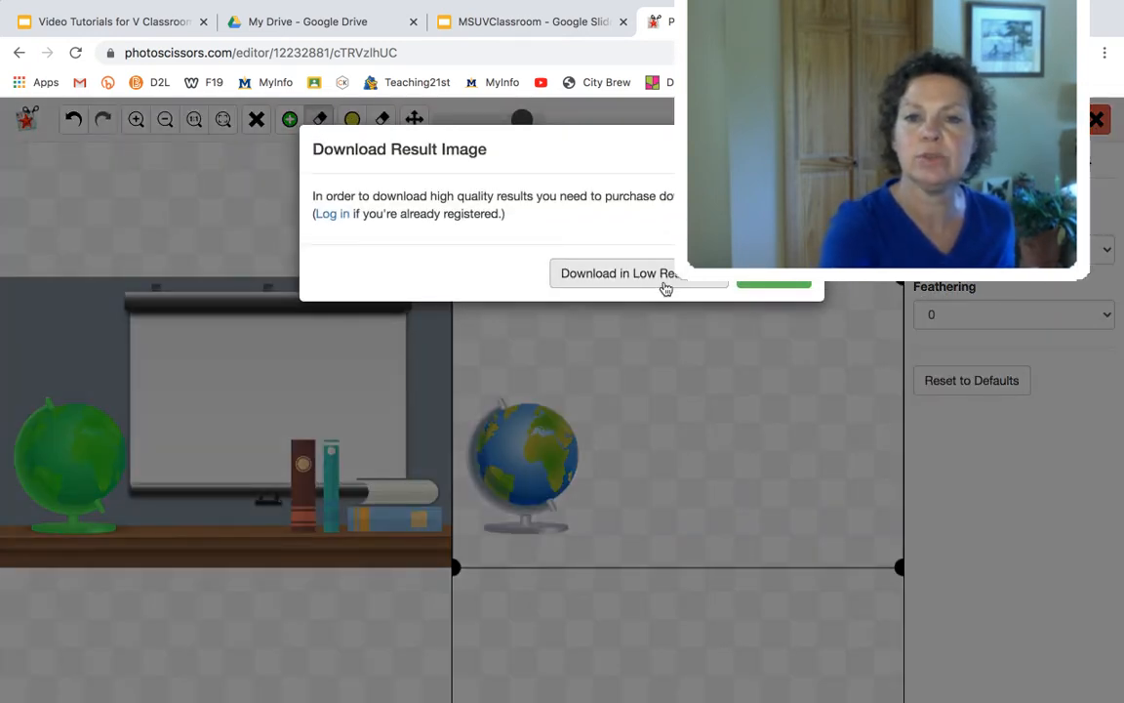
left_click(664, 284)
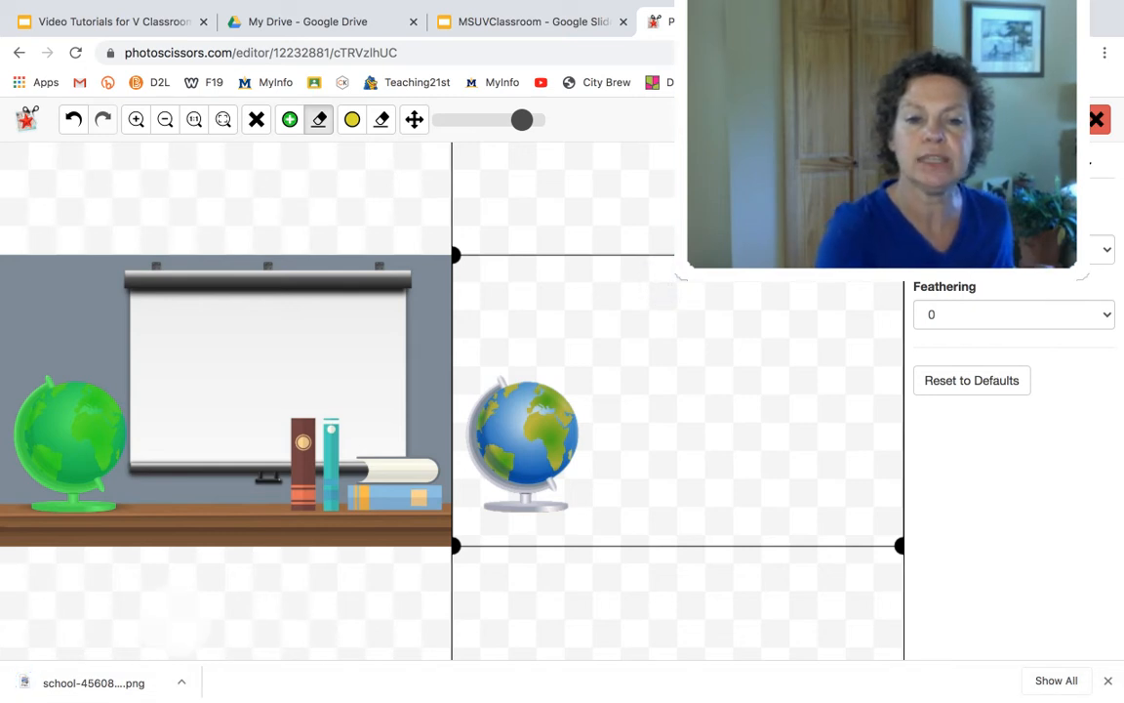
left_click(180, 681)
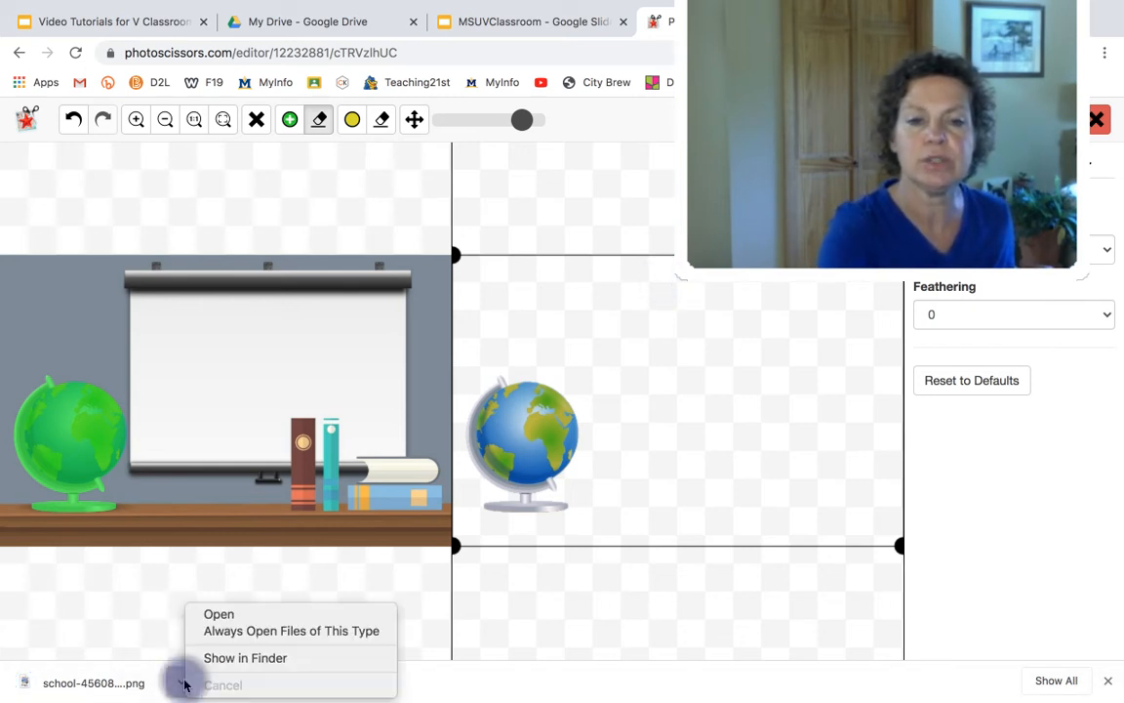
left_click(211, 618)
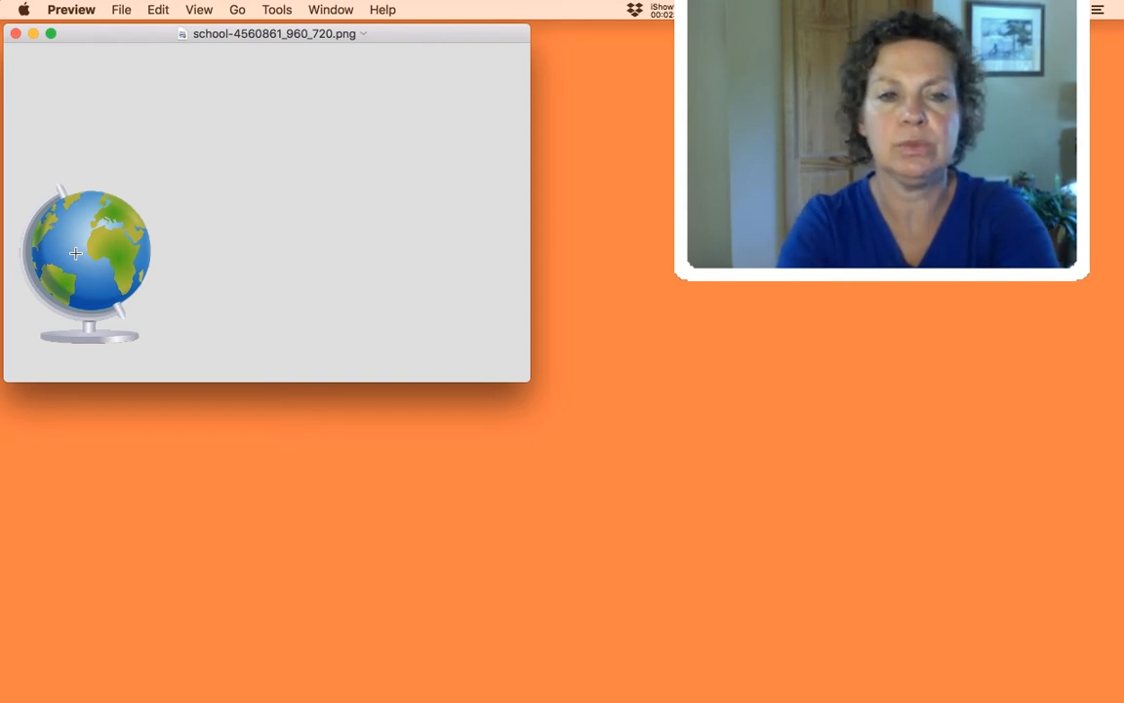
Quit Preview, switch back to Chrome and close the PhotoScissors page to return to the MSUVClassroom presentation
key("super+q")
key("super+Tab")
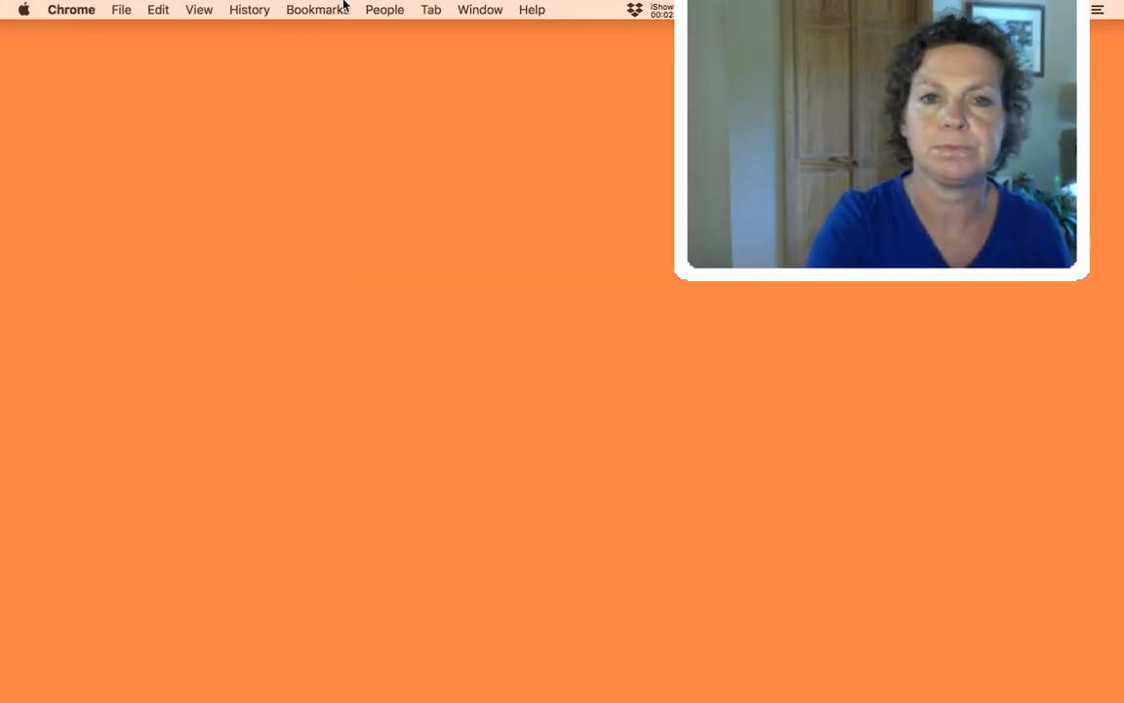
left_click(480, 10)
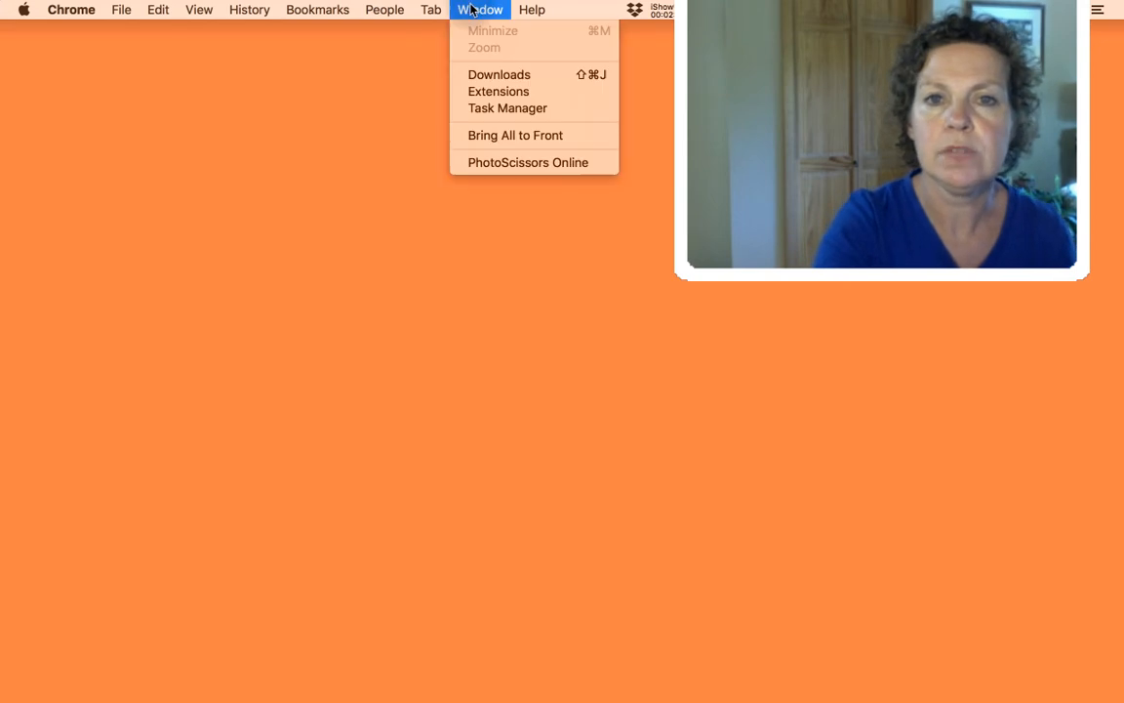
left_click(526, 163)
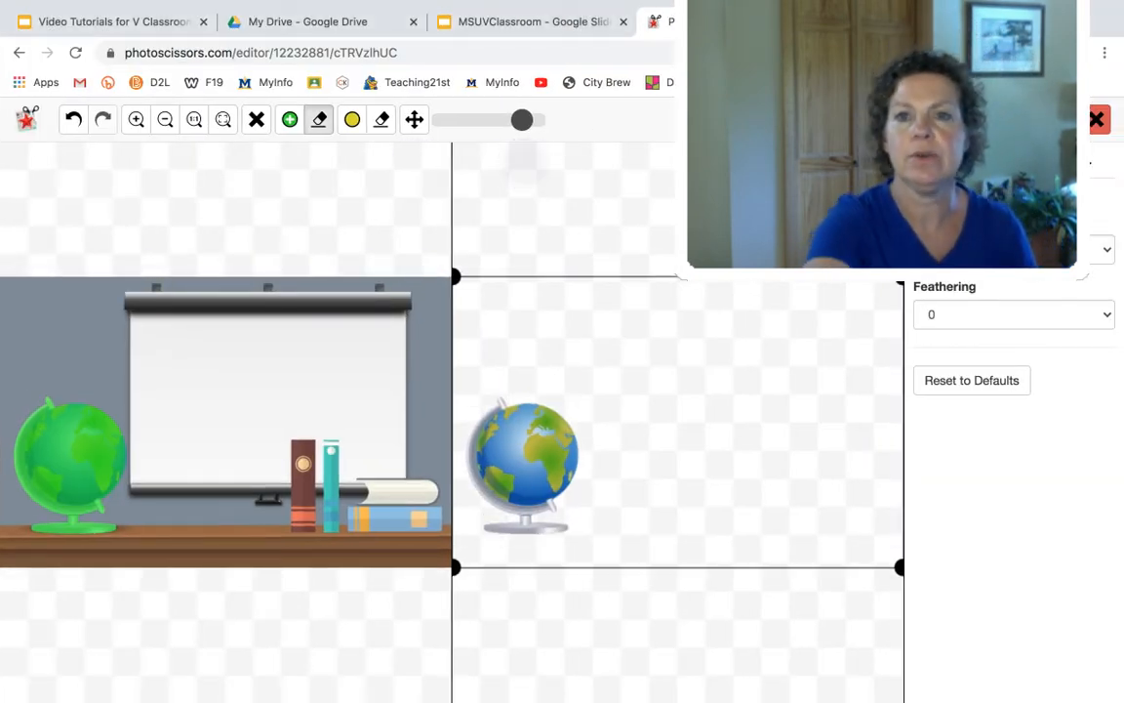
left_click(834, 22)
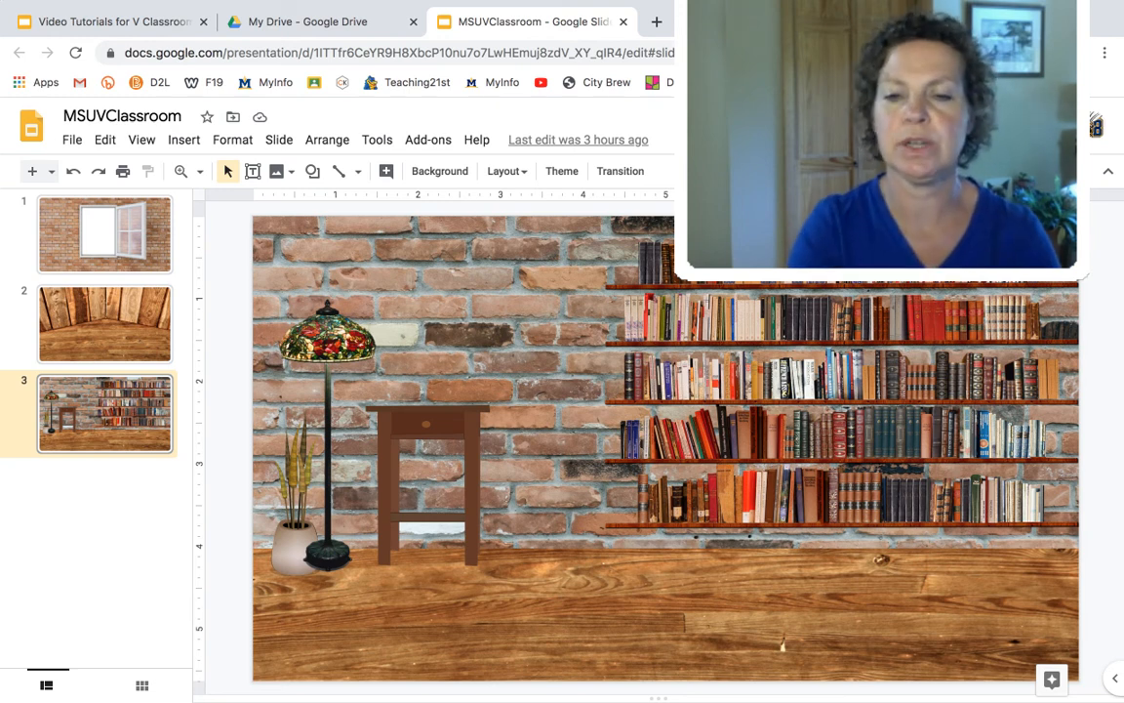
Insert the image school-4560861_960_720.png from the computer's Downloads folder into slide 3
left_click(283, 174)
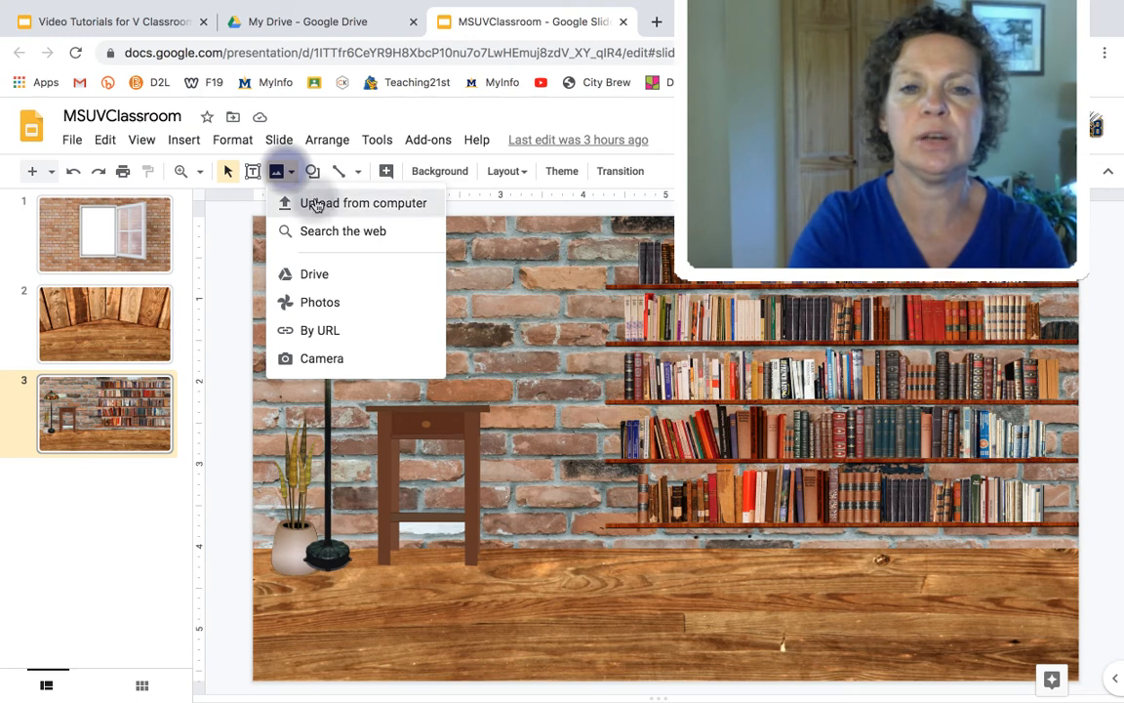
left_click(318, 203)
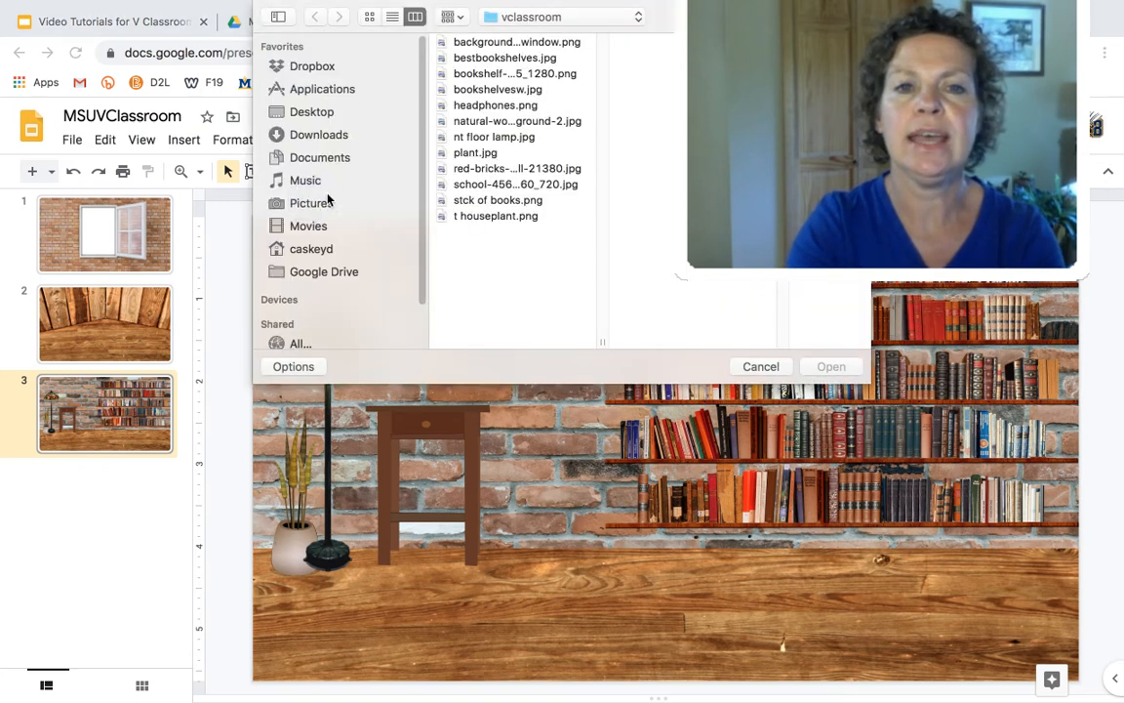
left_click(320, 139)
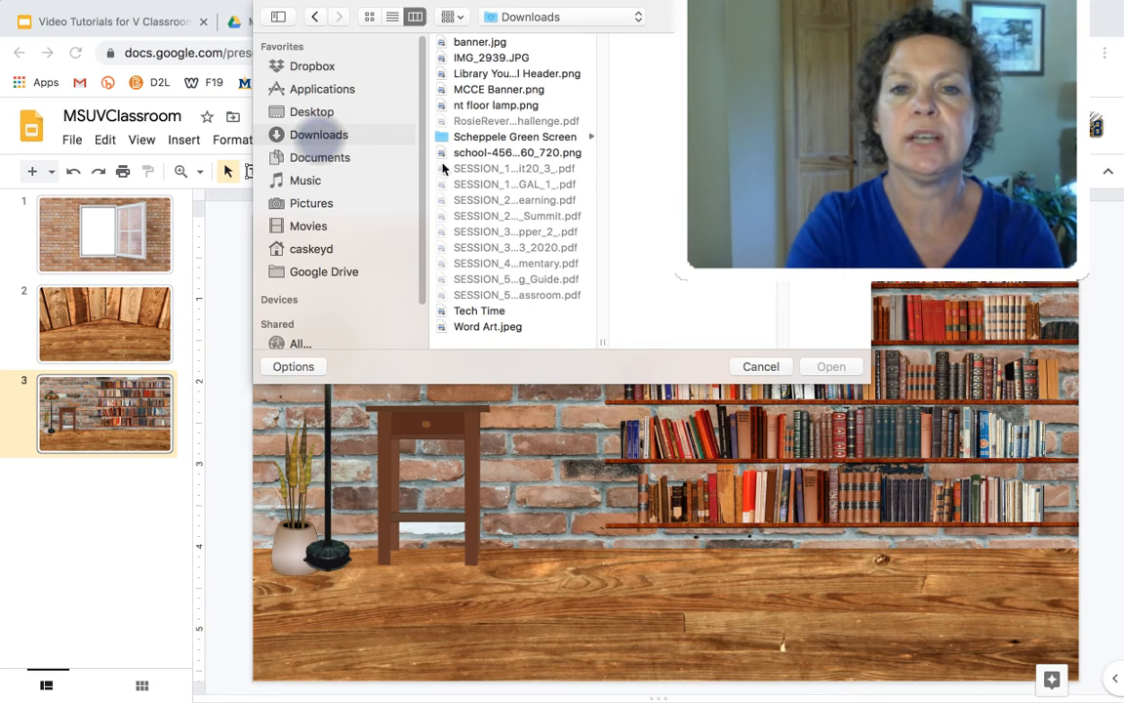
left_click(527, 154)
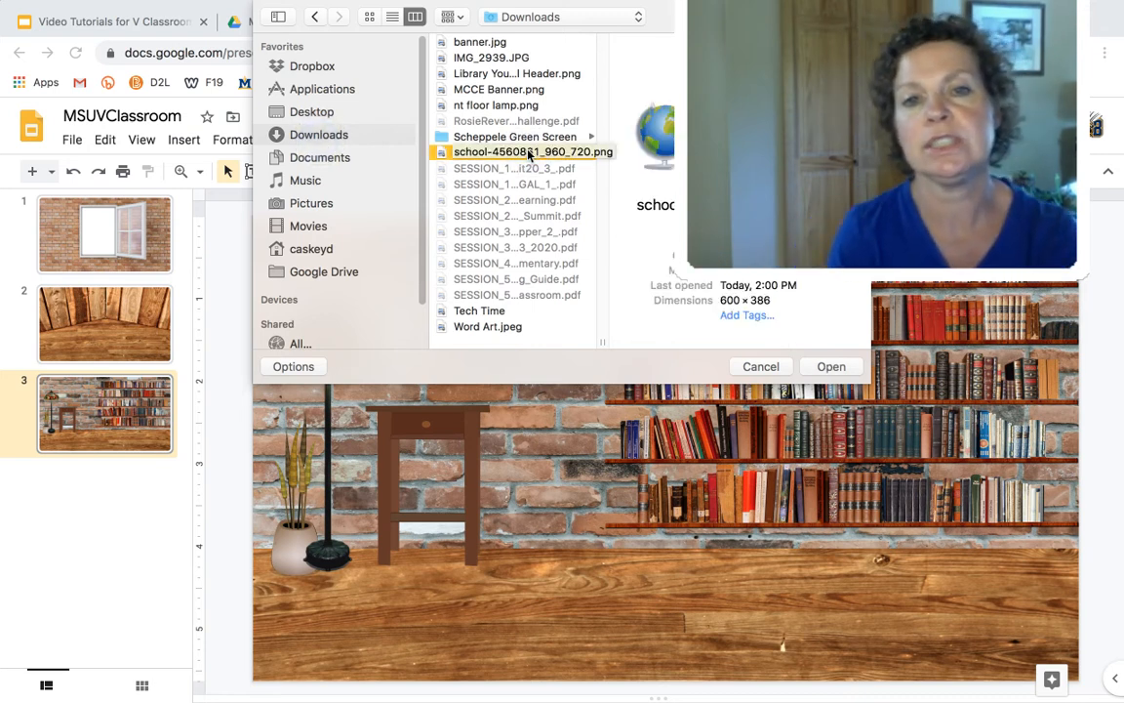
left_click(831, 367)
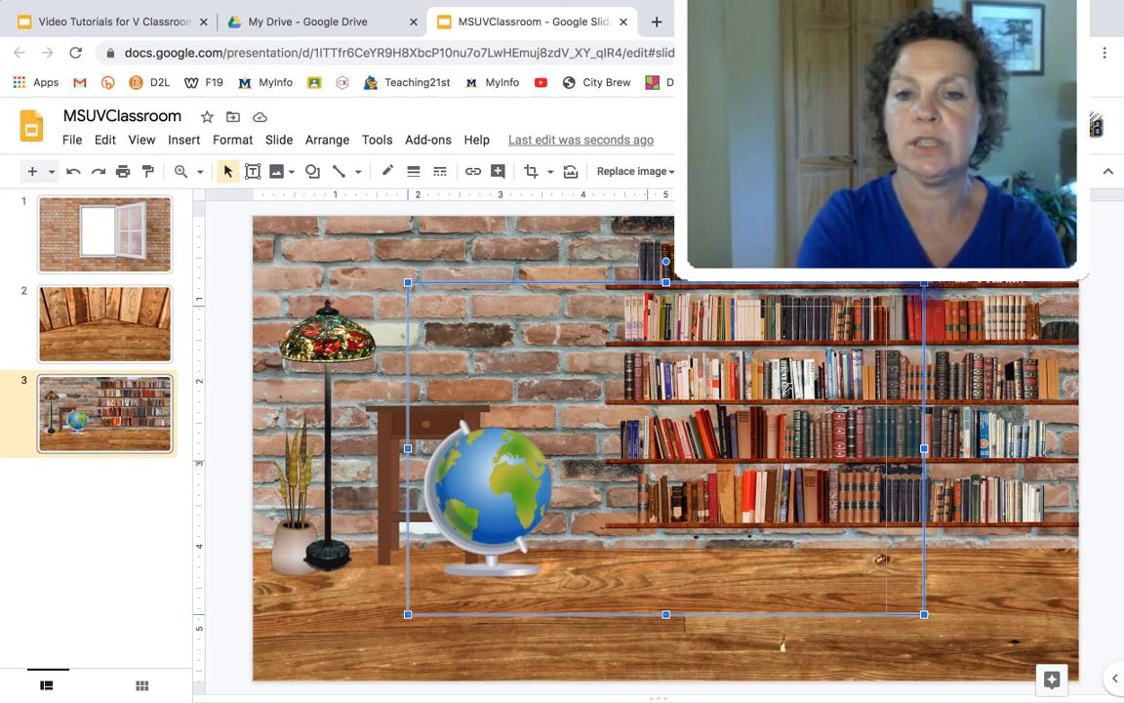
Shrink the globe image proportionally and place it so the globe stands on the wooden table beside the floor lamp
left_click_drag(924, 283, 709, 460)
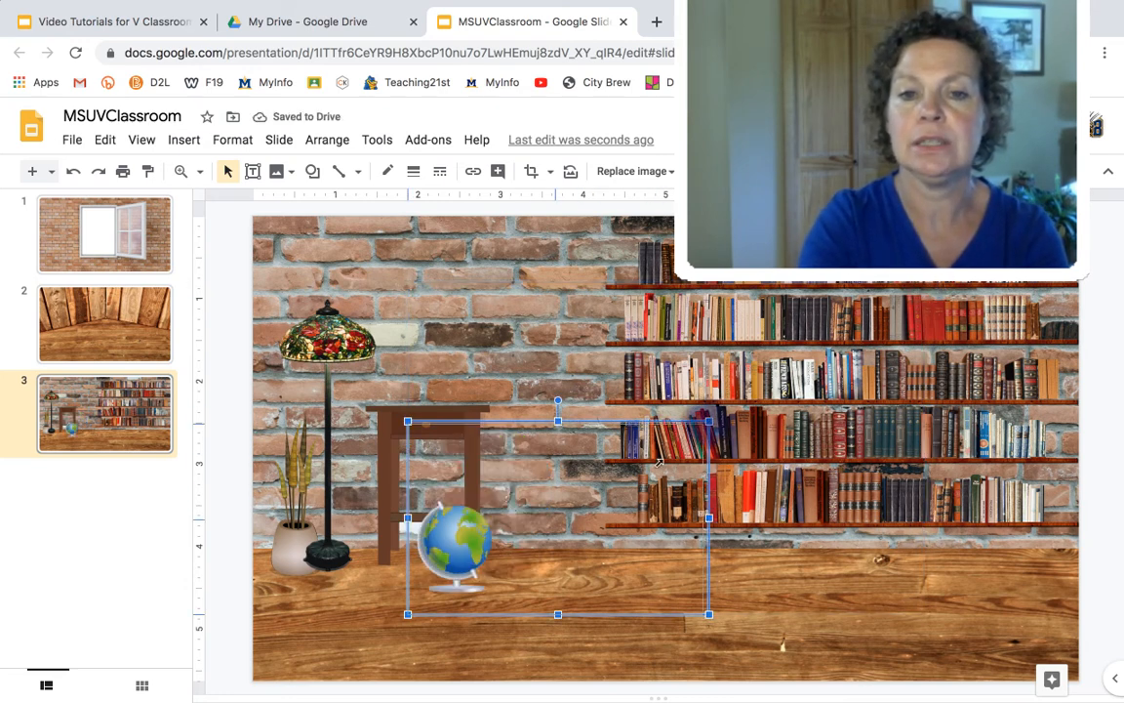
left_click_drag(710, 422, 596, 494)
left_click_drag(433, 575, 394, 386)
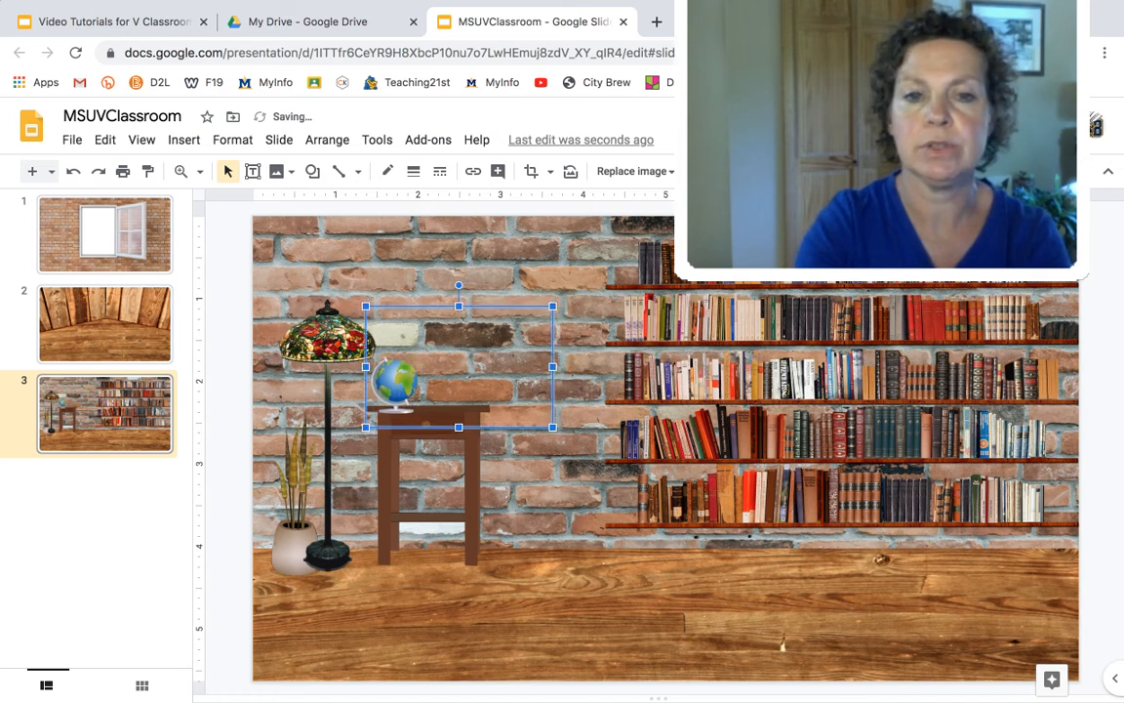
key("Up")
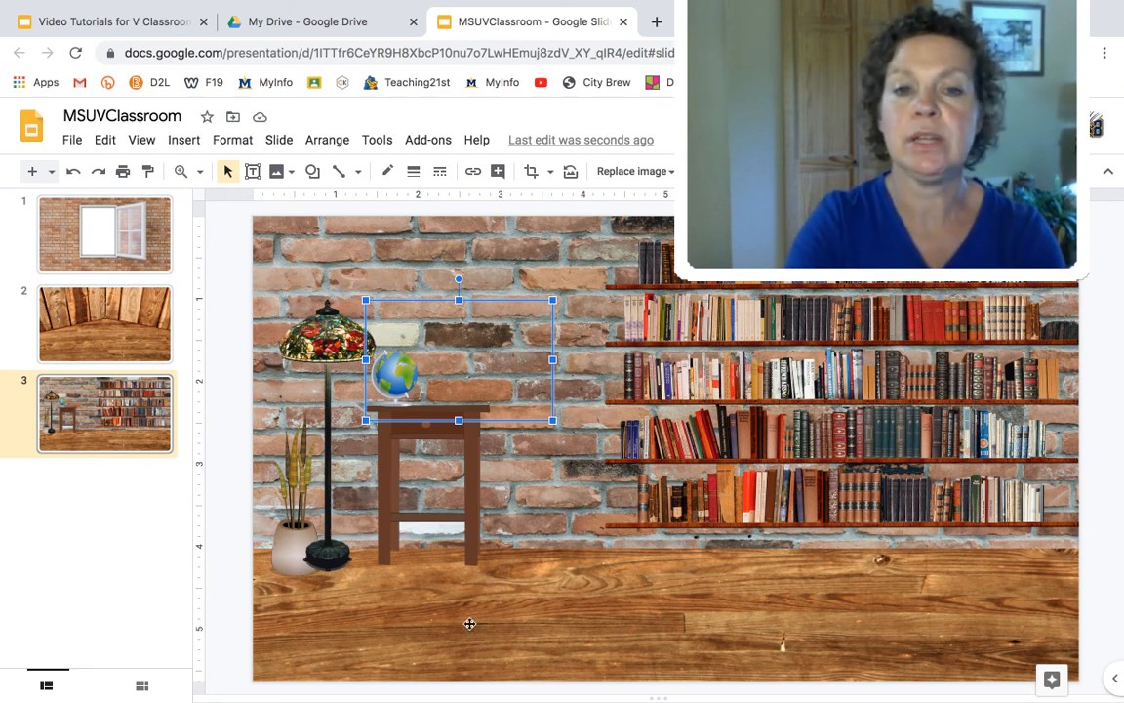
Crop the empty transparent area beside and above the globe so the image frame fits closely around it, and deselect it
double_click(400, 371)
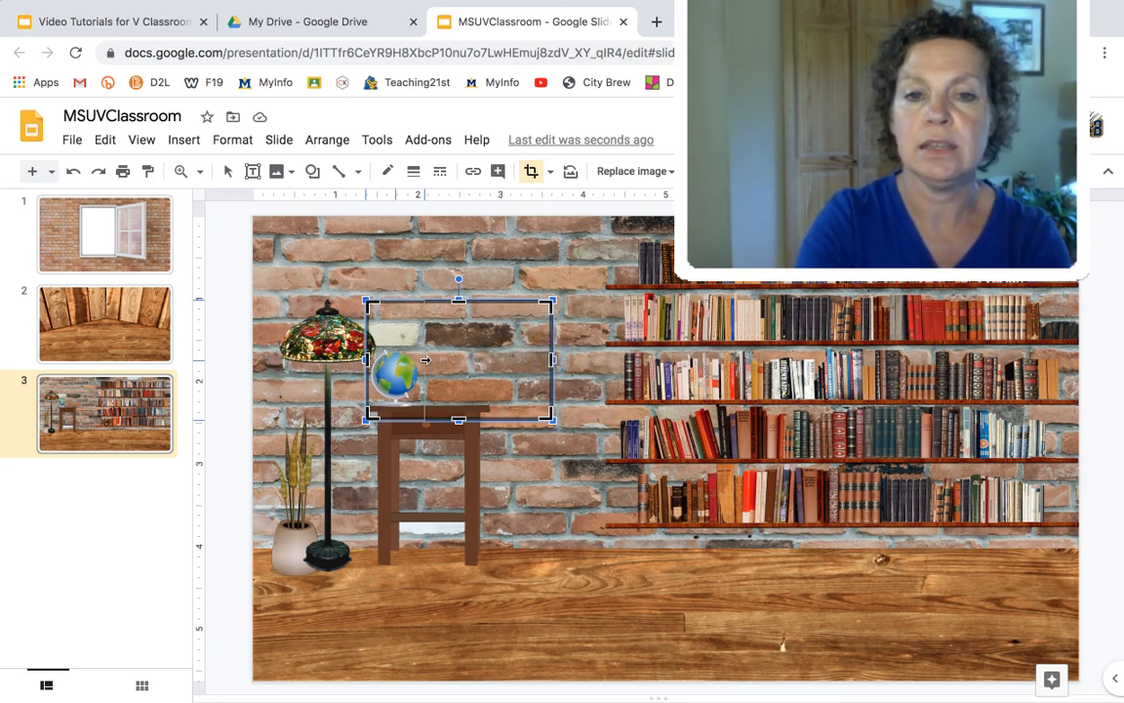
left_click_drag(425, 361, 423, 363)
left_click_drag(394, 302, 395, 350)
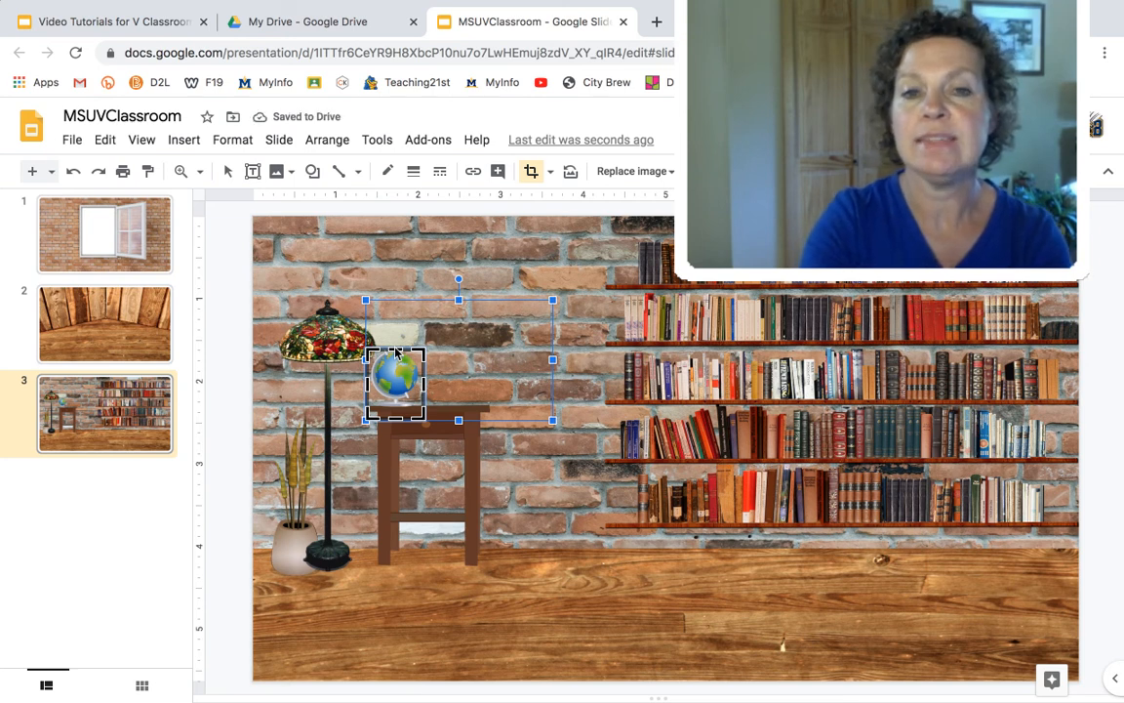
left_click(532, 174)
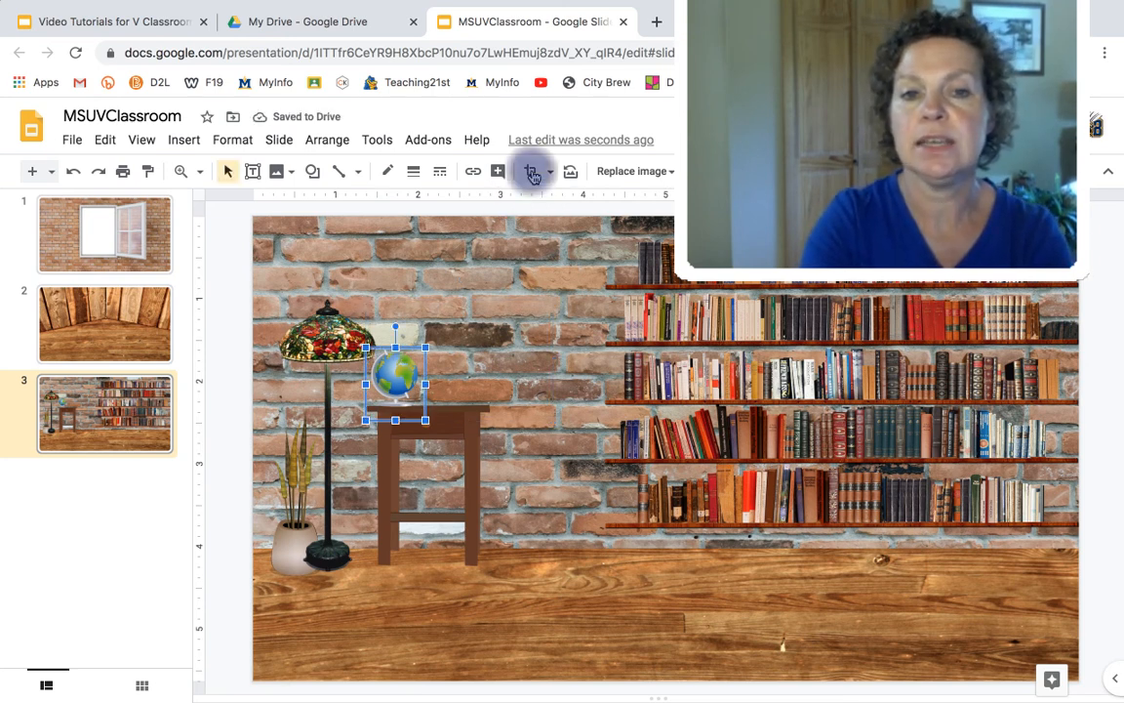
left_click(591, 503)
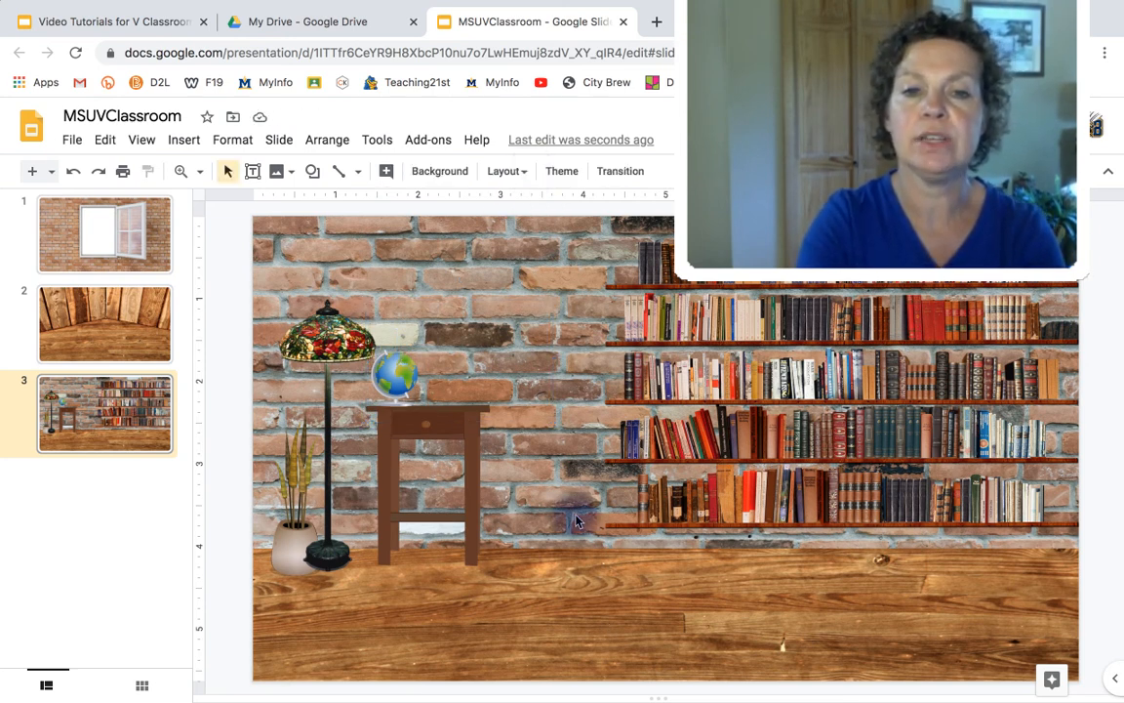